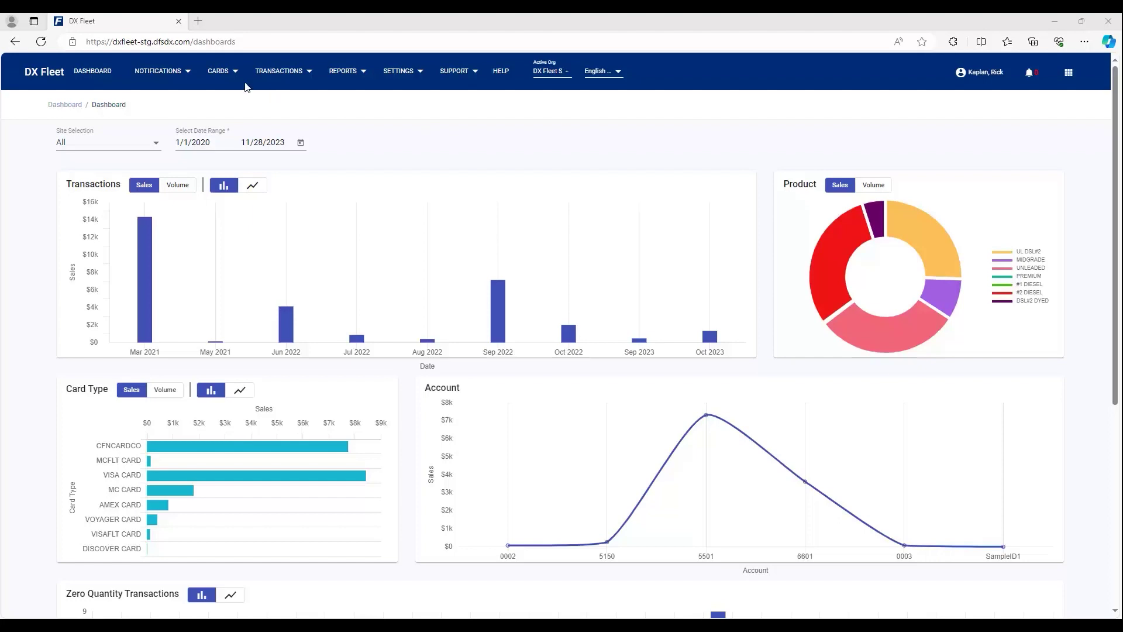
# Step: Open the CARDS menu to reach the card-related pages
pyautogui.click(222, 73)
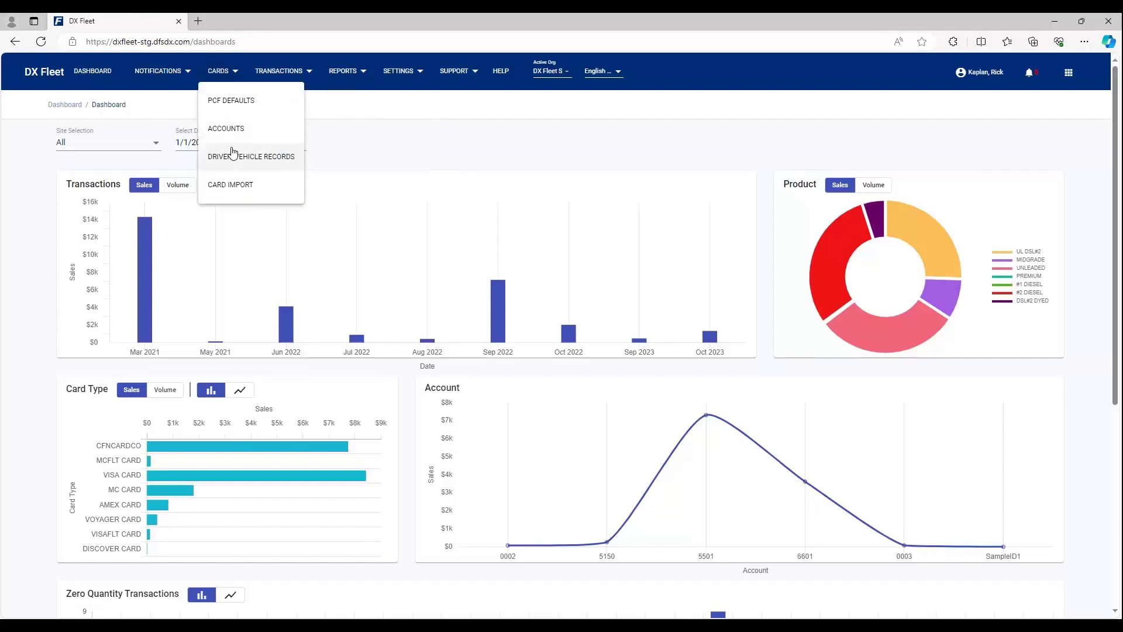
# Step: Go to the Driver/Vehicle Records list, then open record Bus123 for editing
pyautogui.click(236, 158)
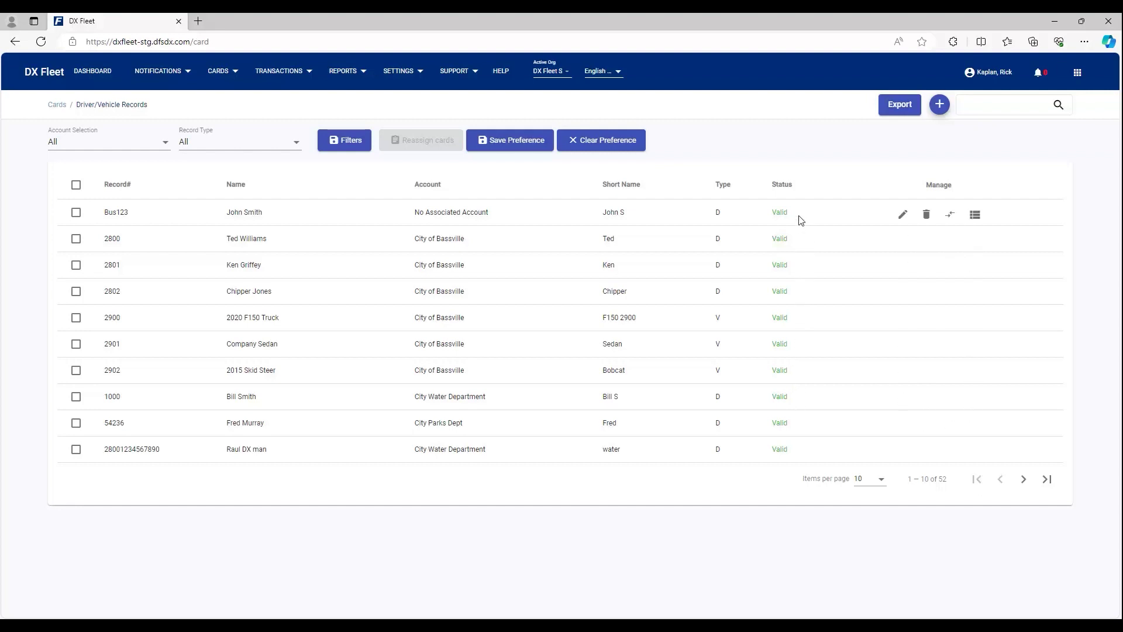
pyautogui.click(900, 214)
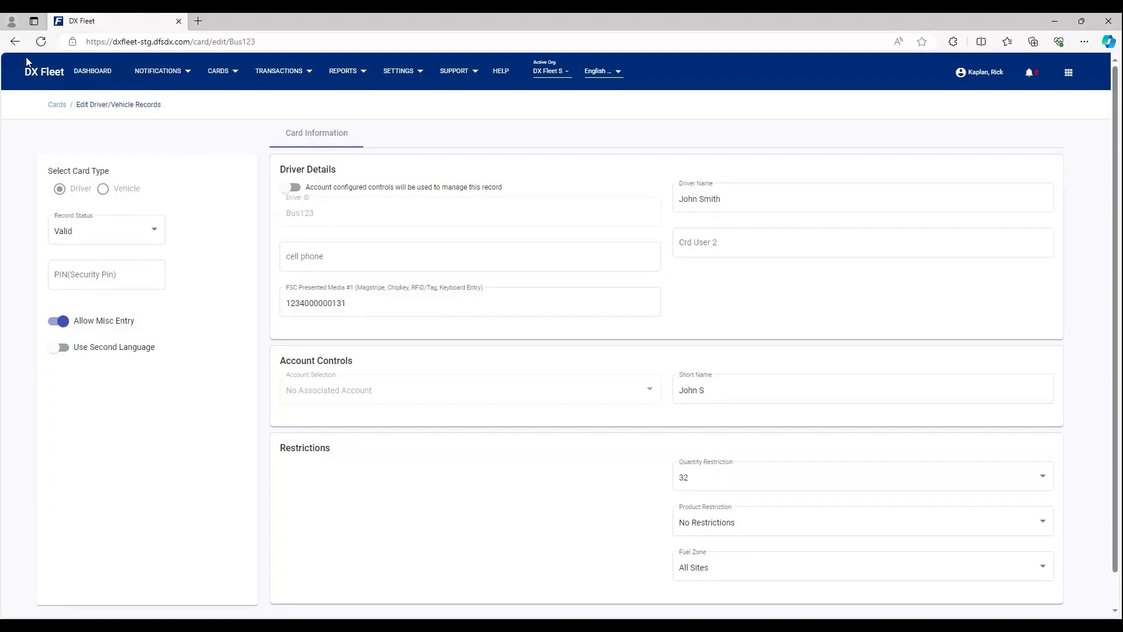
# Step: Return to the list without changes and start deleting record Bus123
pyautogui.click(15, 41)
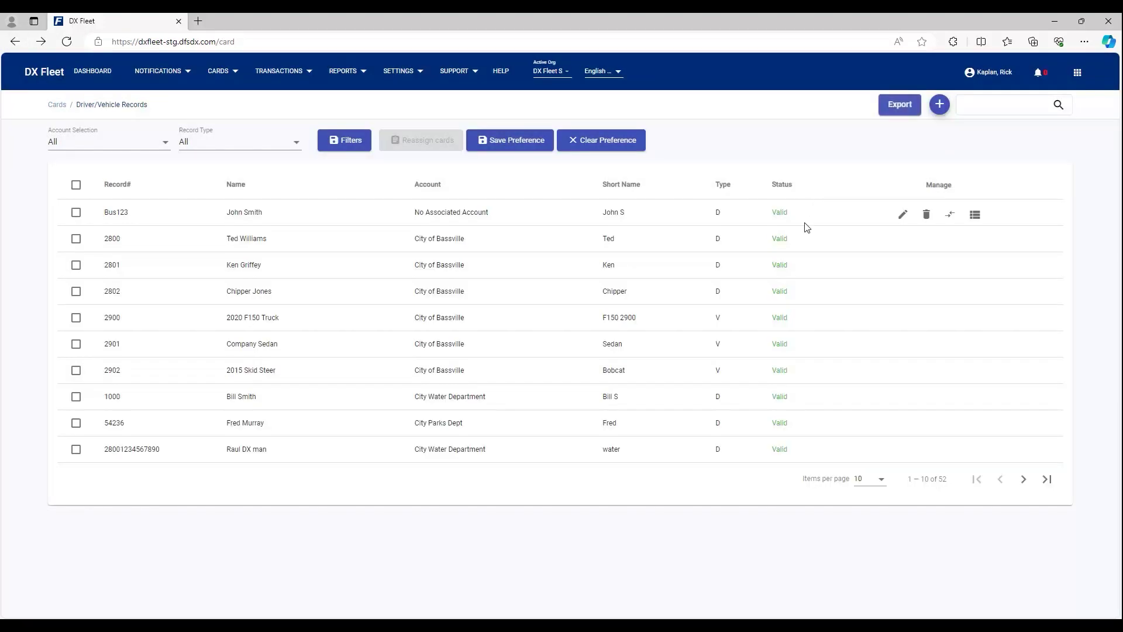
pyautogui.click(926, 215)
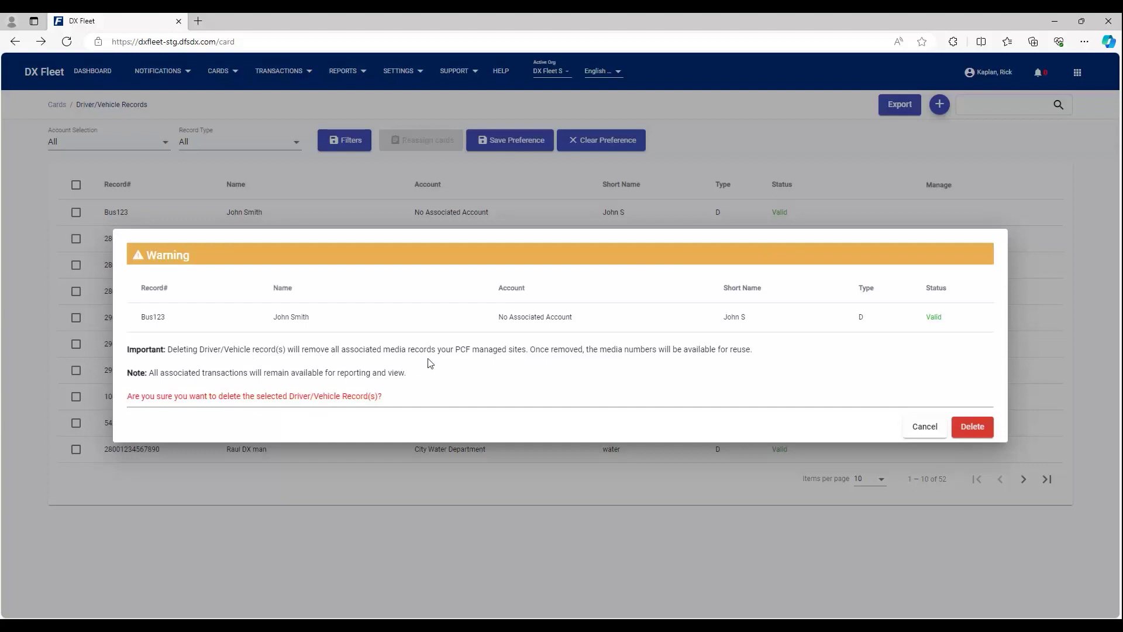
# Step: Confirm deleting Bus123, then view and close record 2800's latest transaction details
pyautogui.click(979, 432)
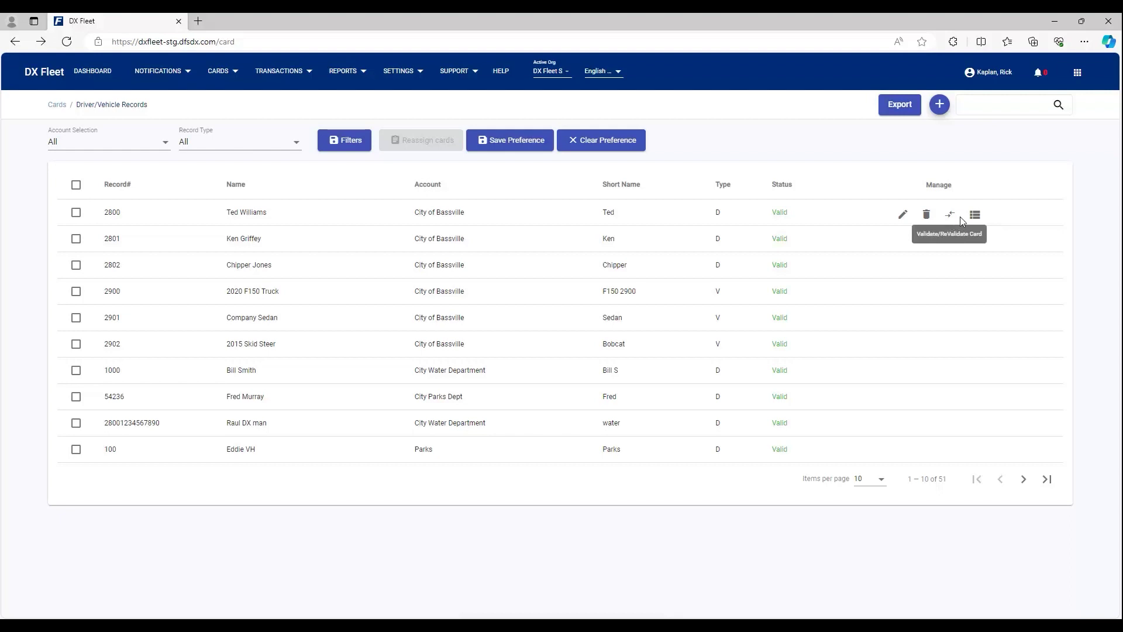
pyautogui.click(975, 215)
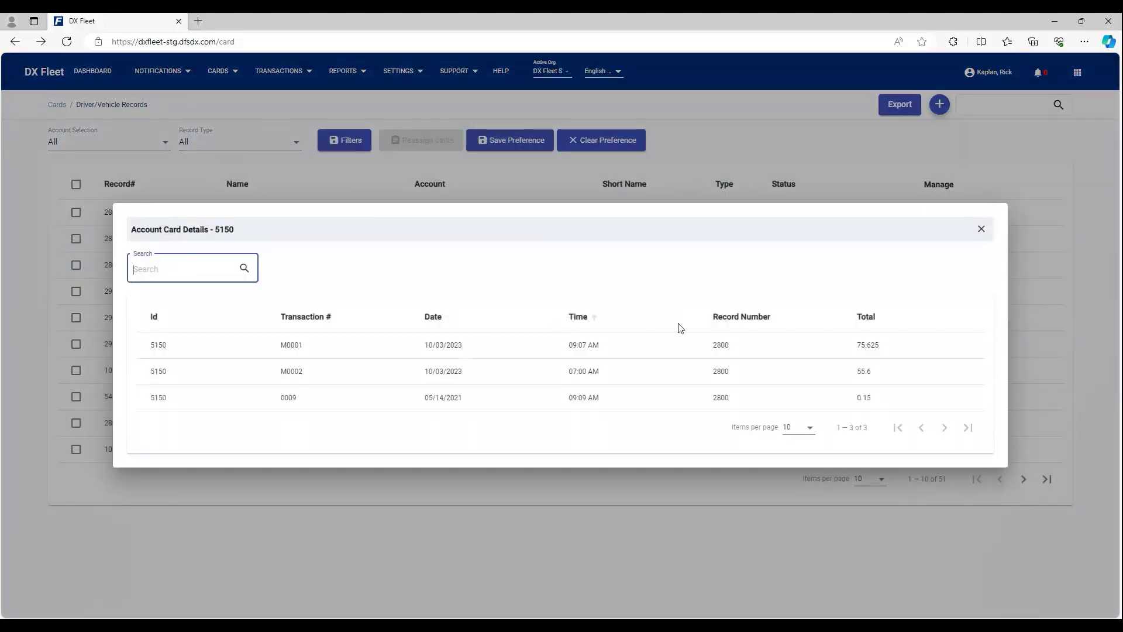
pyautogui.click(981, 230)
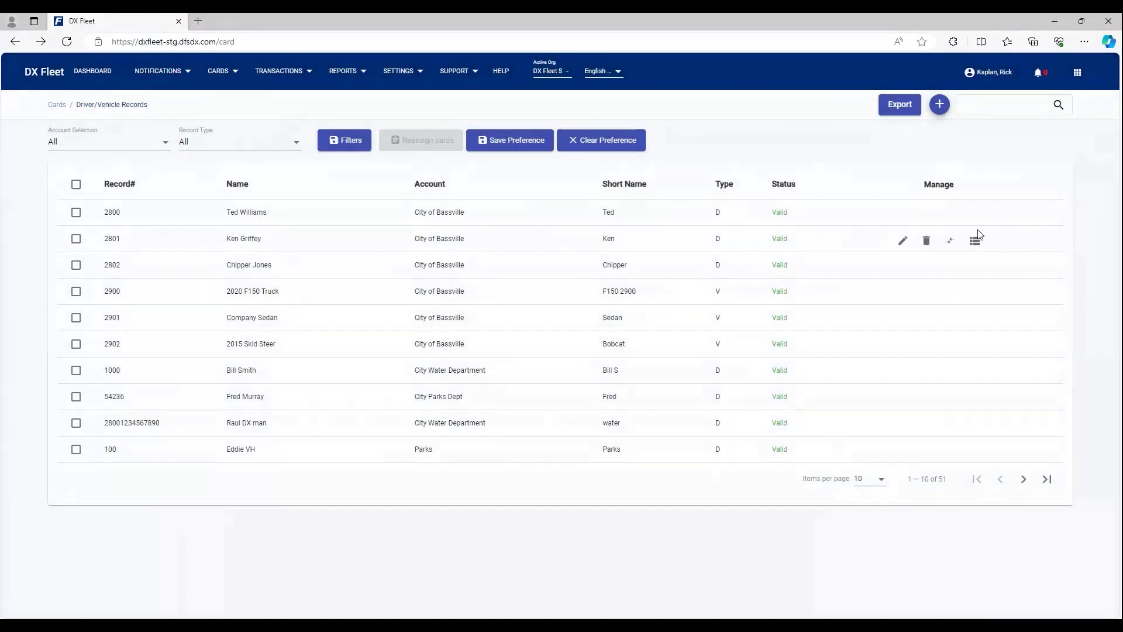
# Step: Start a new driver record and change its Driver ID to 00000110
pyautogui.click(940, 105)
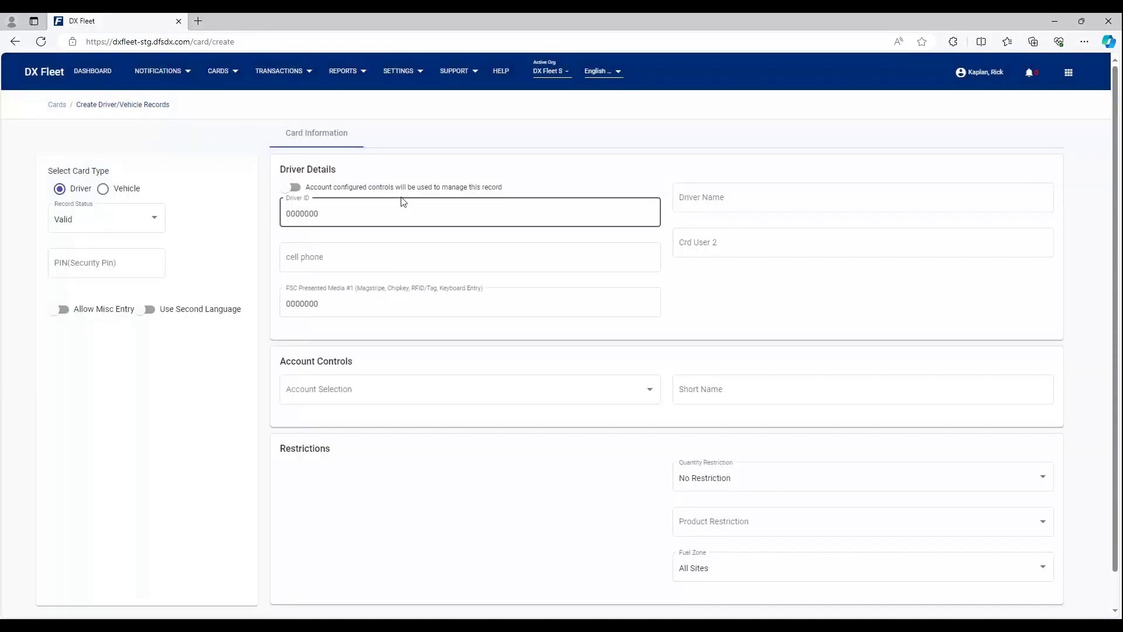
pyautogui.click(343, 213)
pyautogui.click(293, 186)
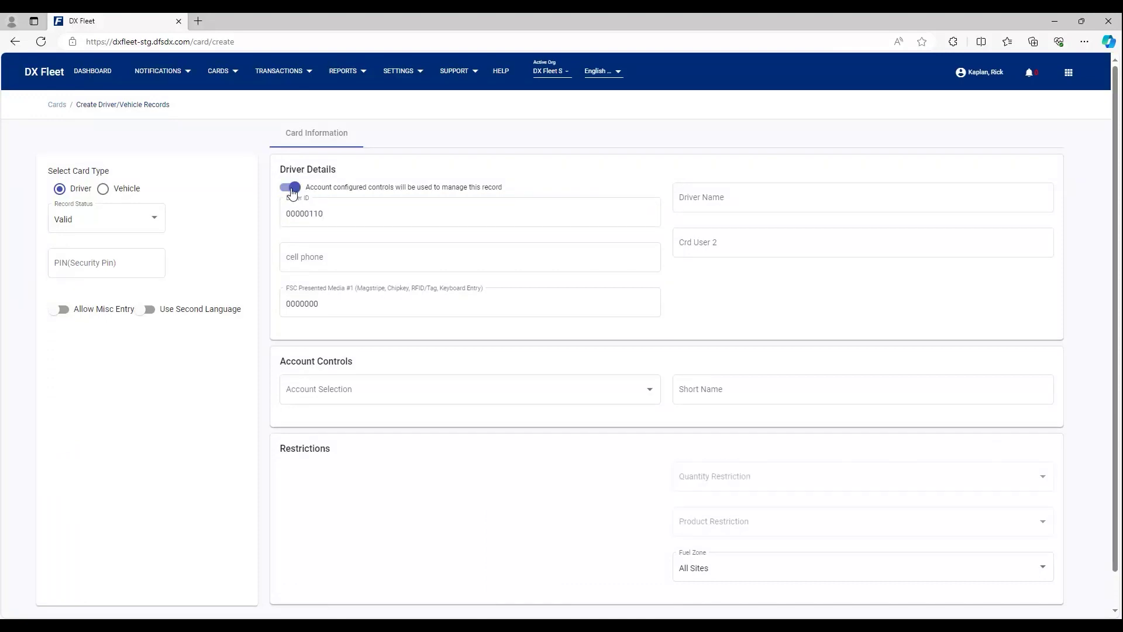
# Step: Assign account 000100 FMS Small Fleet Vehicles and turn on account-configured controls
pyautogui.click(581, 389)
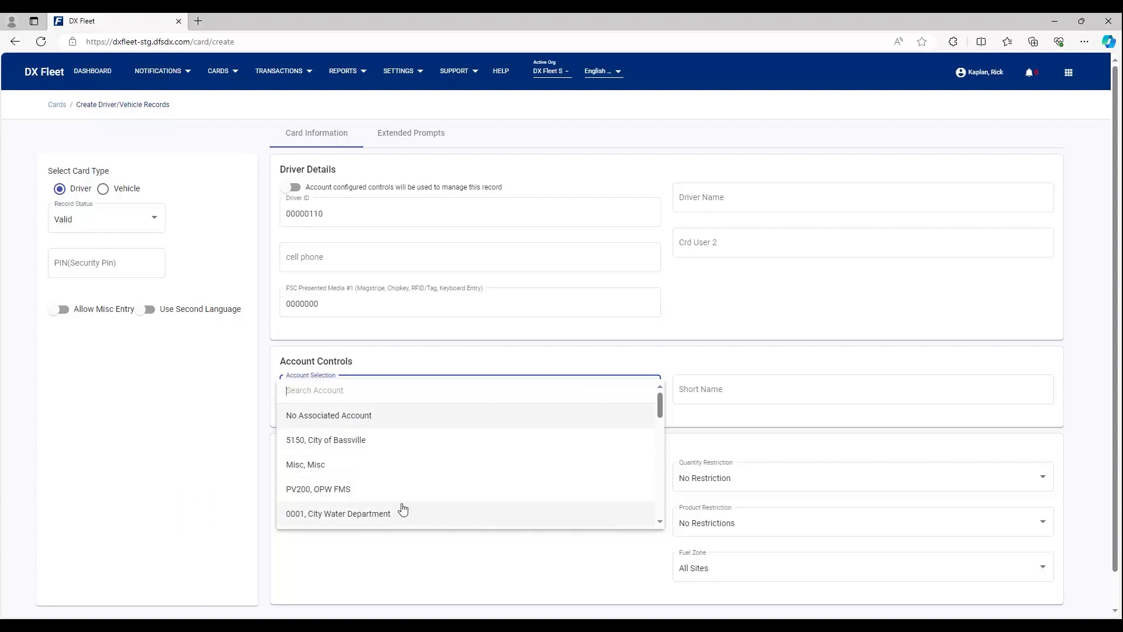
pyautogui.scroll(-1, 403, 510)
pyautogui.scroll(-4, 407, 508)
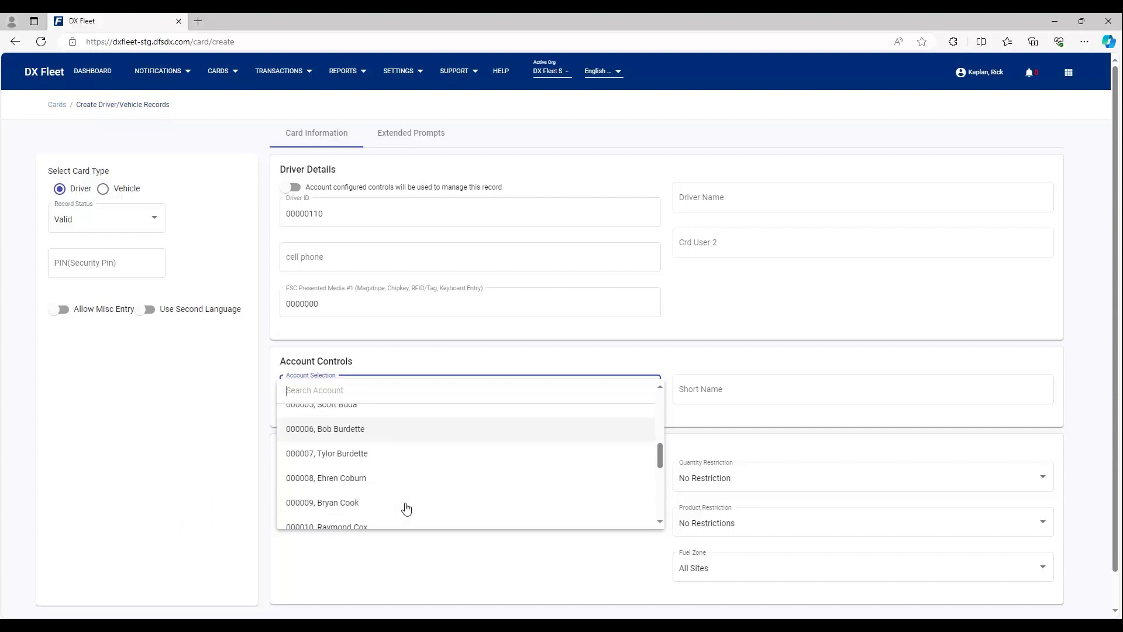
pyautogui.scroll(-5, 405, 509)
pyautogui.click(370, 517)
pyautogui.click(292, 188)
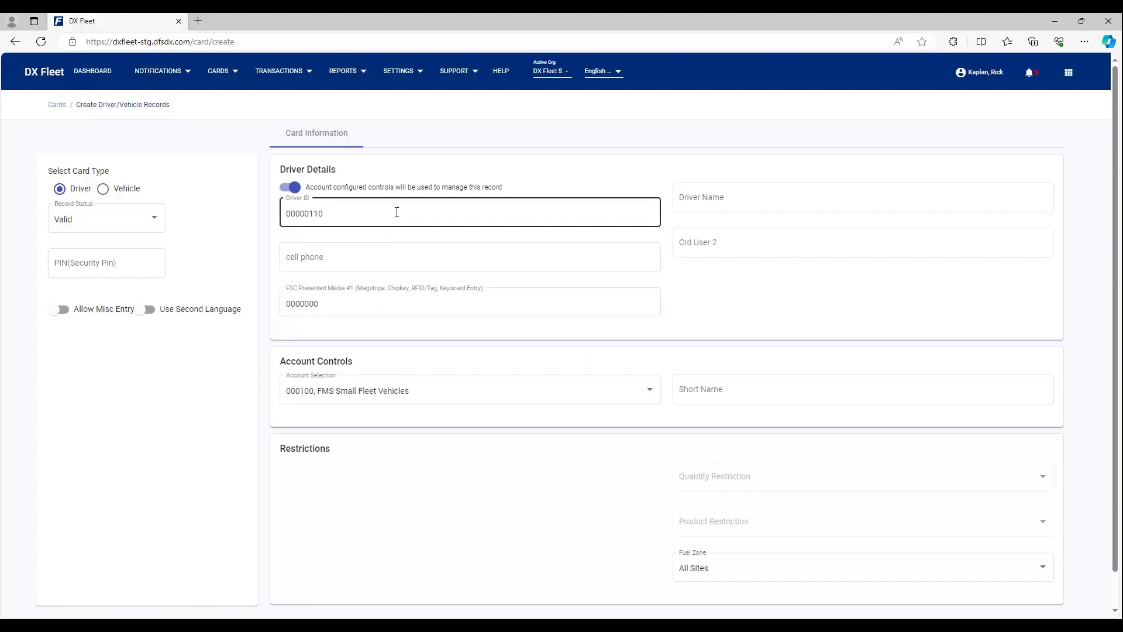
pyautogui.click(699, 197)
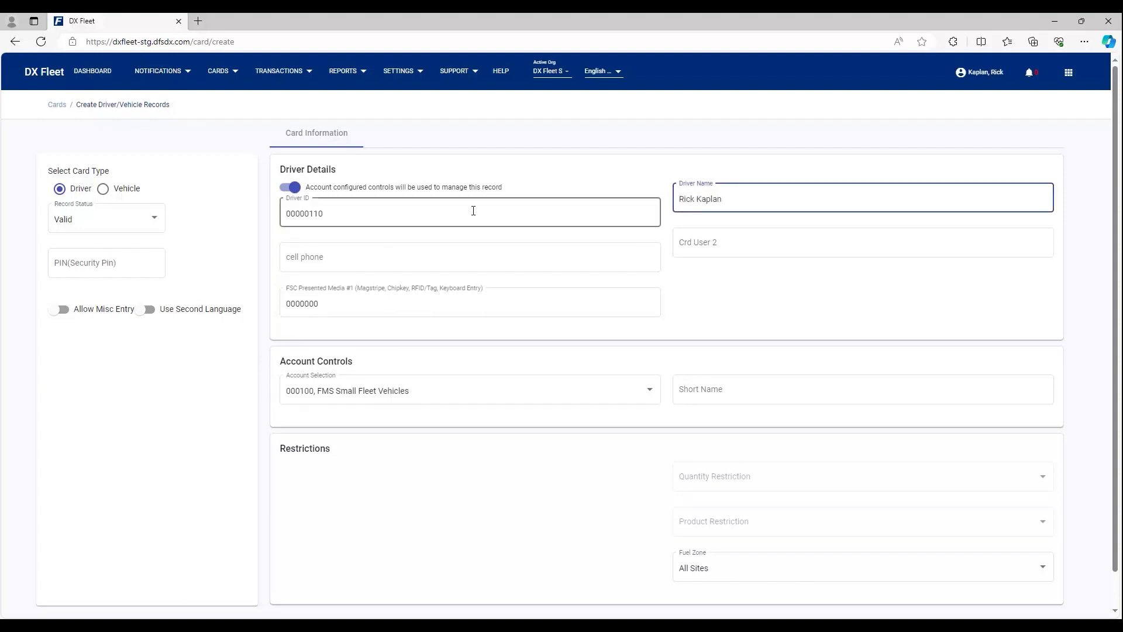
# Step: Enter the driver's name and cell phone number
pyautogui.click(352, 260)
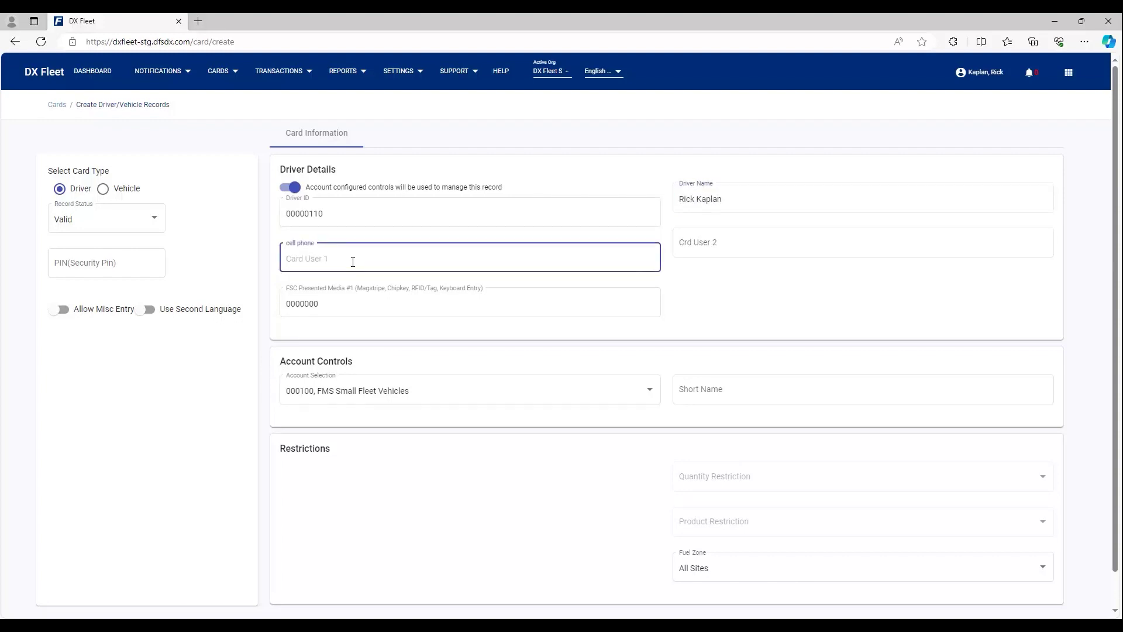
pyautogui.click(700, 287)
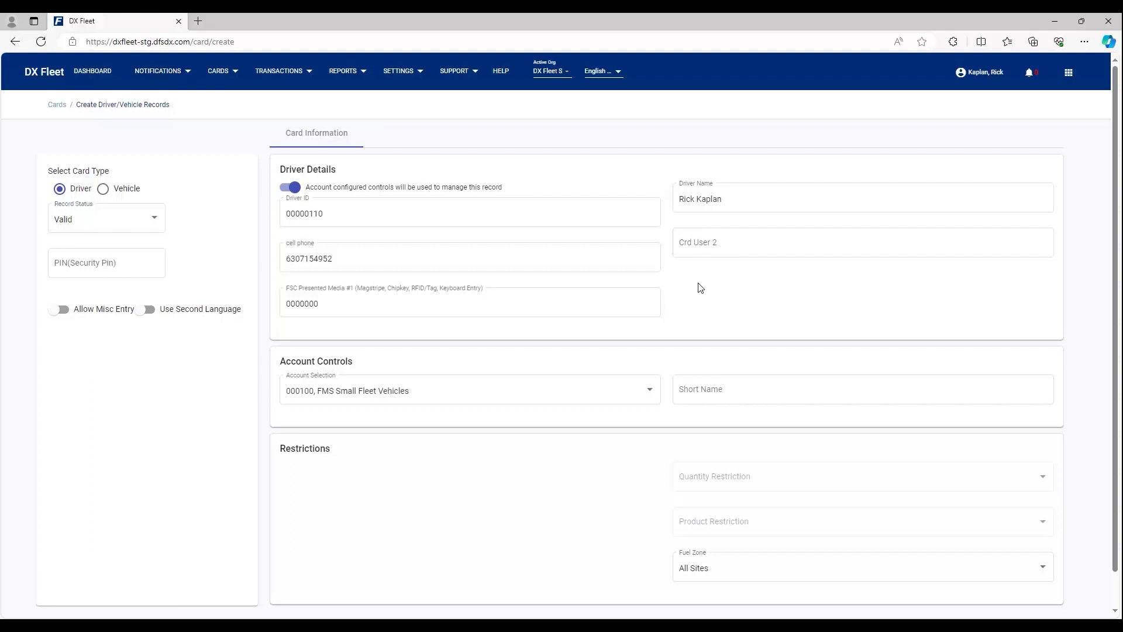
# Step: Set Fuel Zone to test site, then change it back to All Sites
pyautogui.scroll(-1, 700, 291)
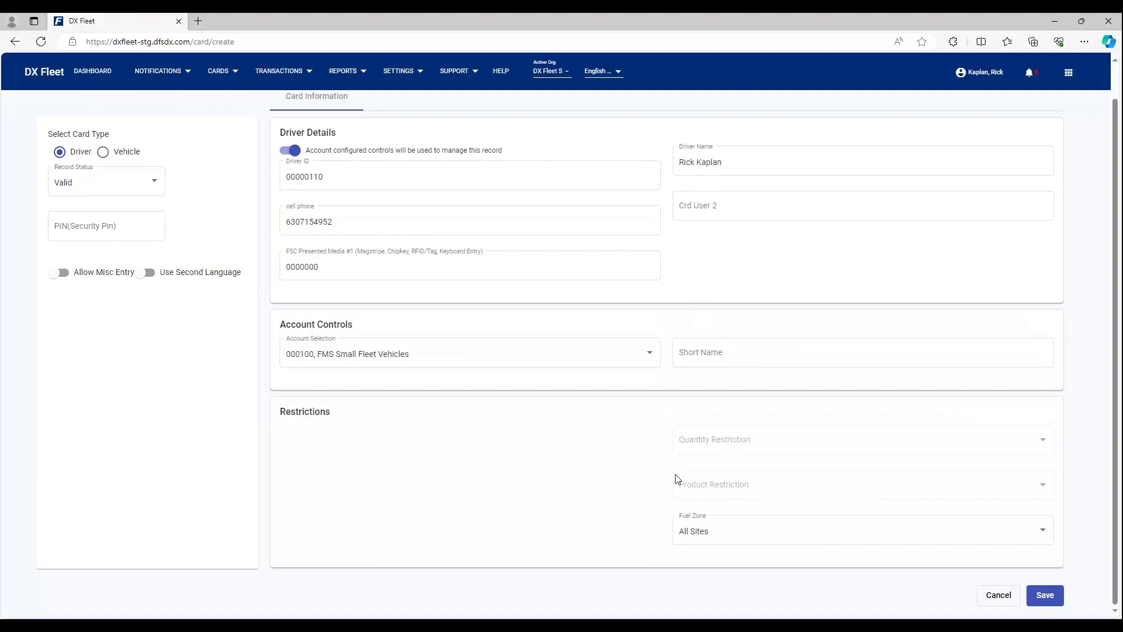
pyautogui.click(747, 529)
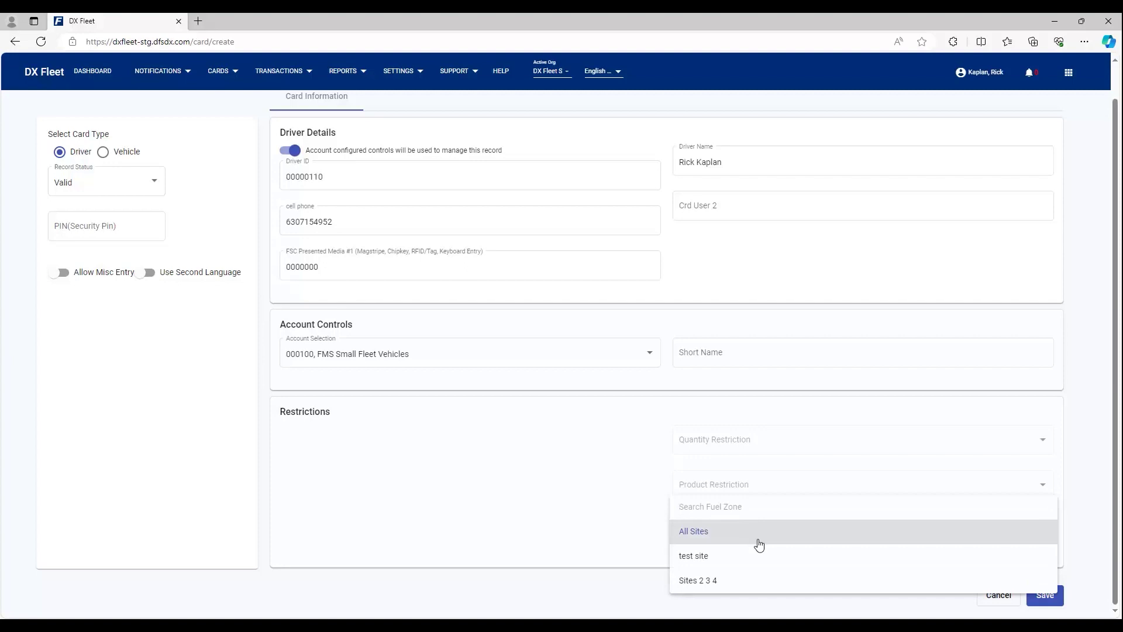
pyautogui.click(711, 562)
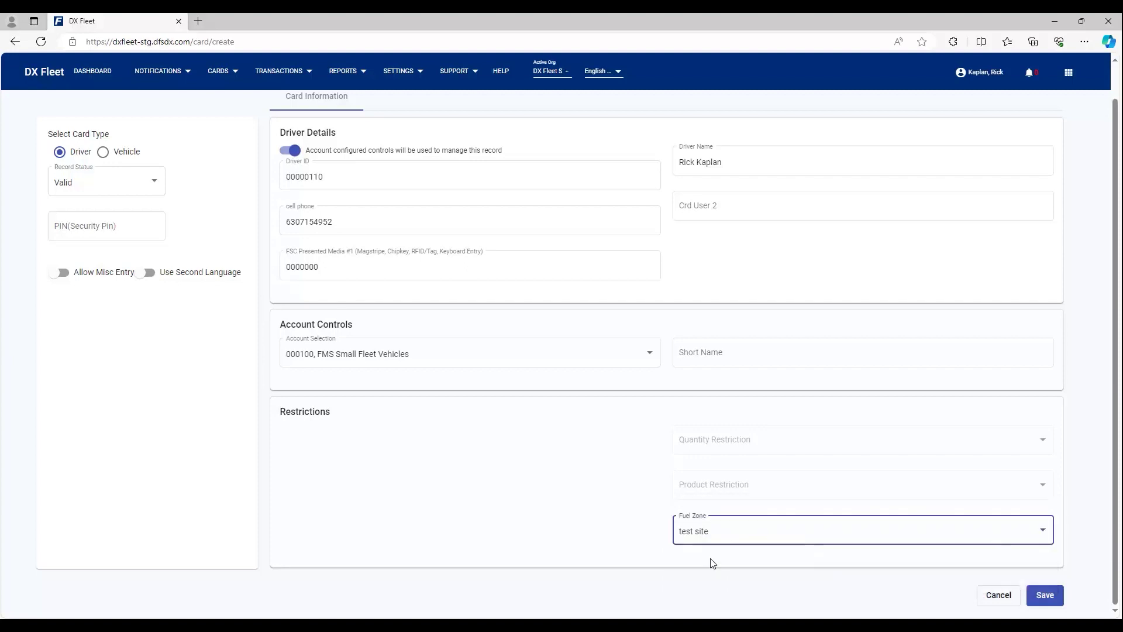
pyautogui.click(720, 538)
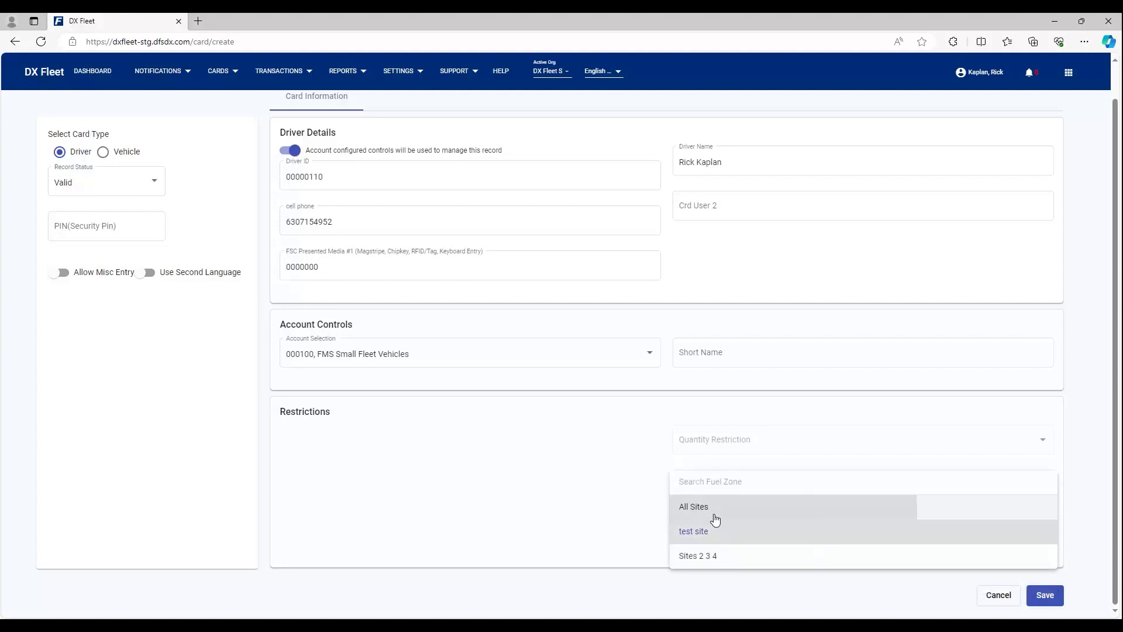
pyautogui.click(714, 517)
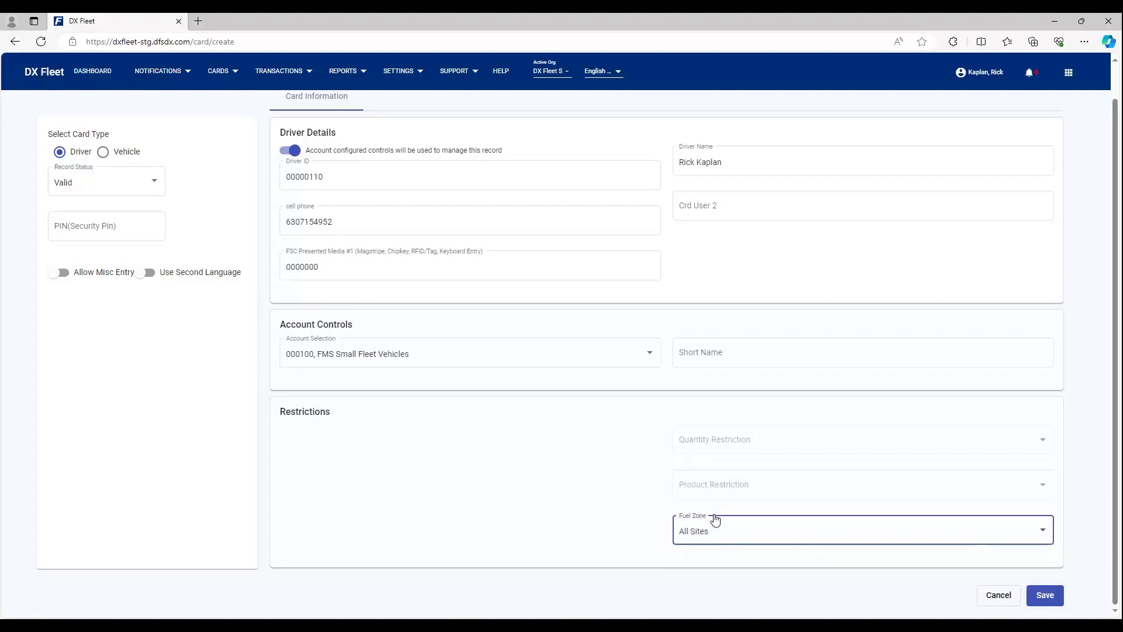
# Step: Fill in the missing short name, save the driver card, and view the last records page
pyautogui.click(1055, 604)
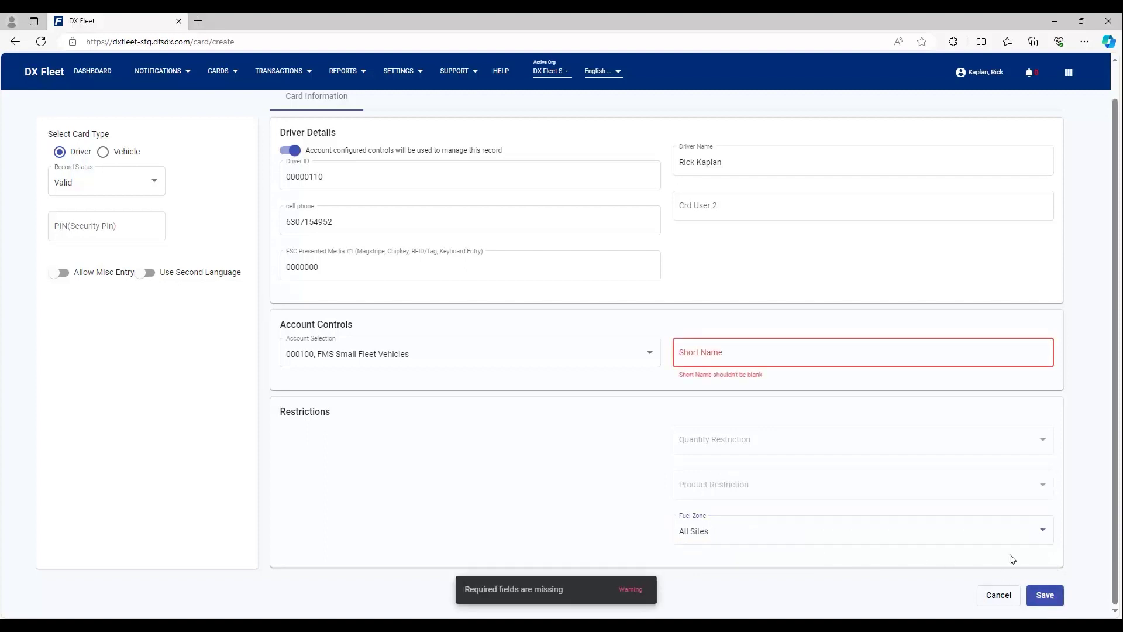
pyautogui.click(738, 355)
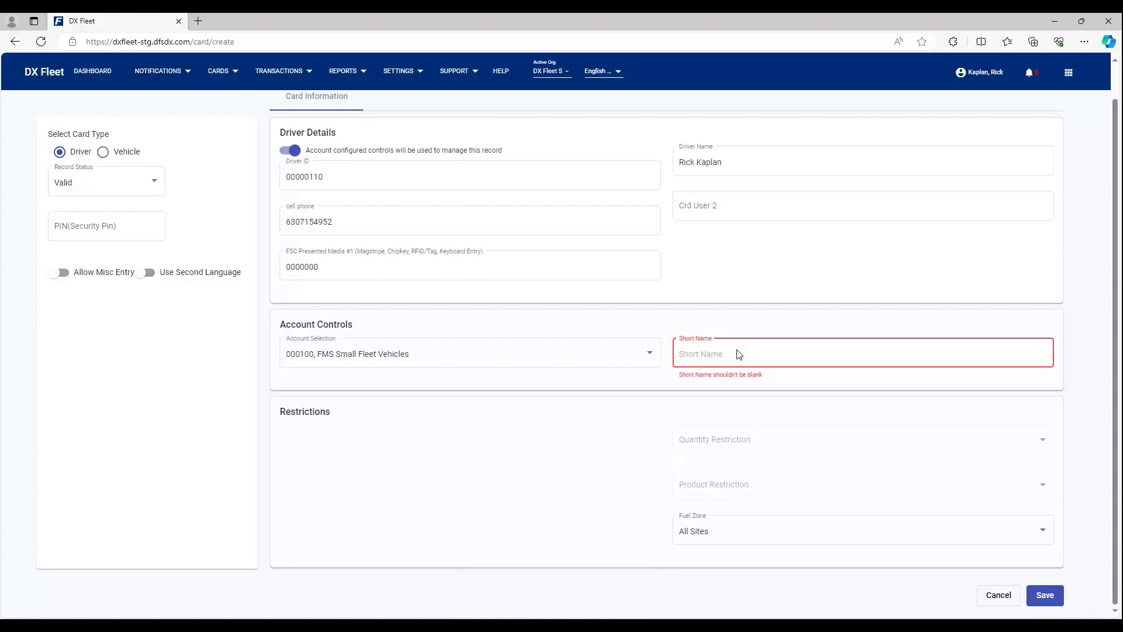
pyautogui.write('RickK')
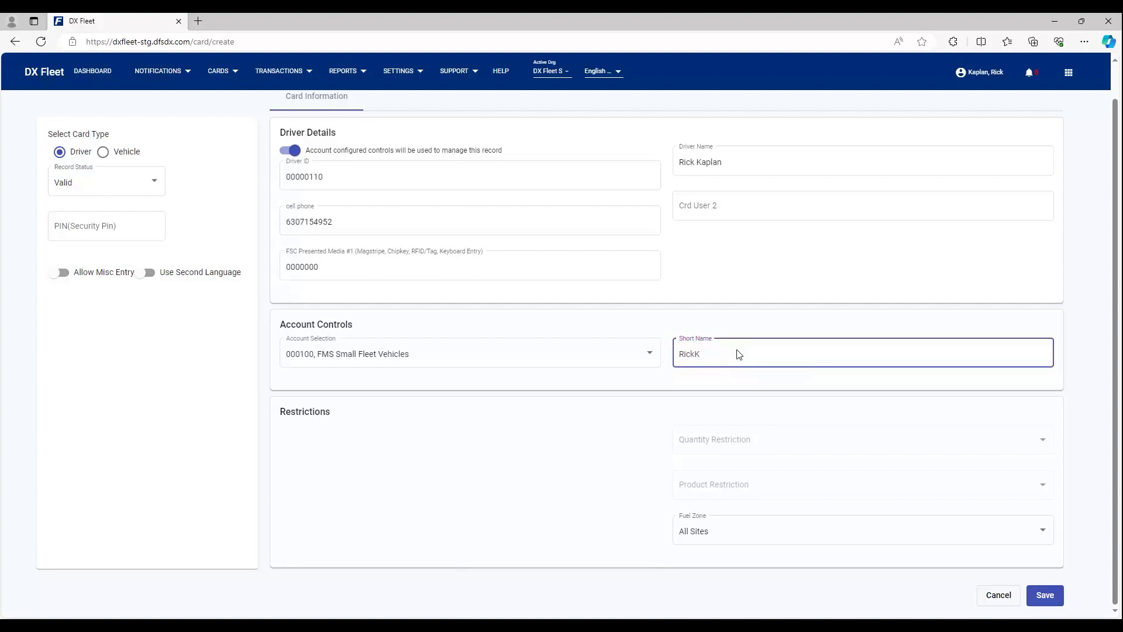
pyautogui.click(1049, 600)
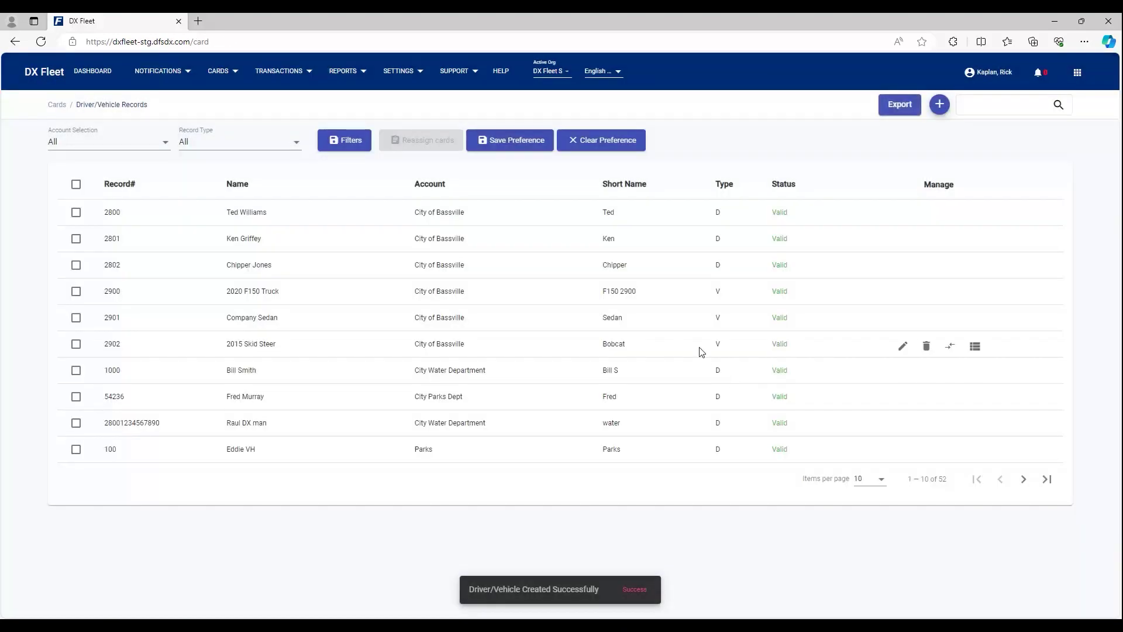
pyautogui.click(1047, 480)
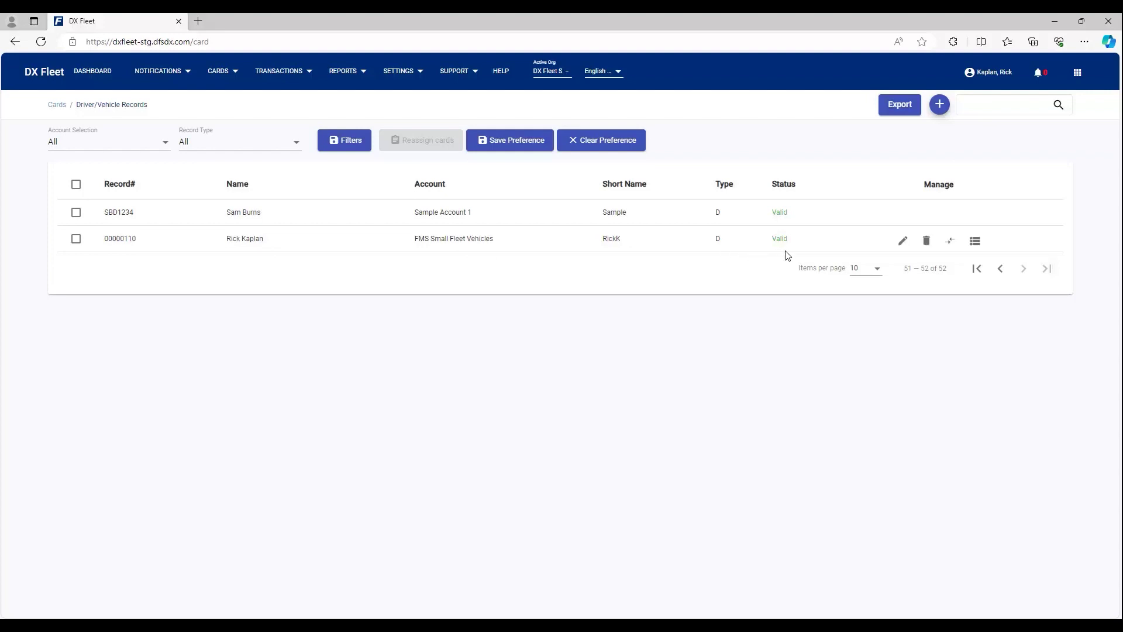
# Step: Start a new vehicle card with odometer entry allowed
pyautogui.click(940, 105)
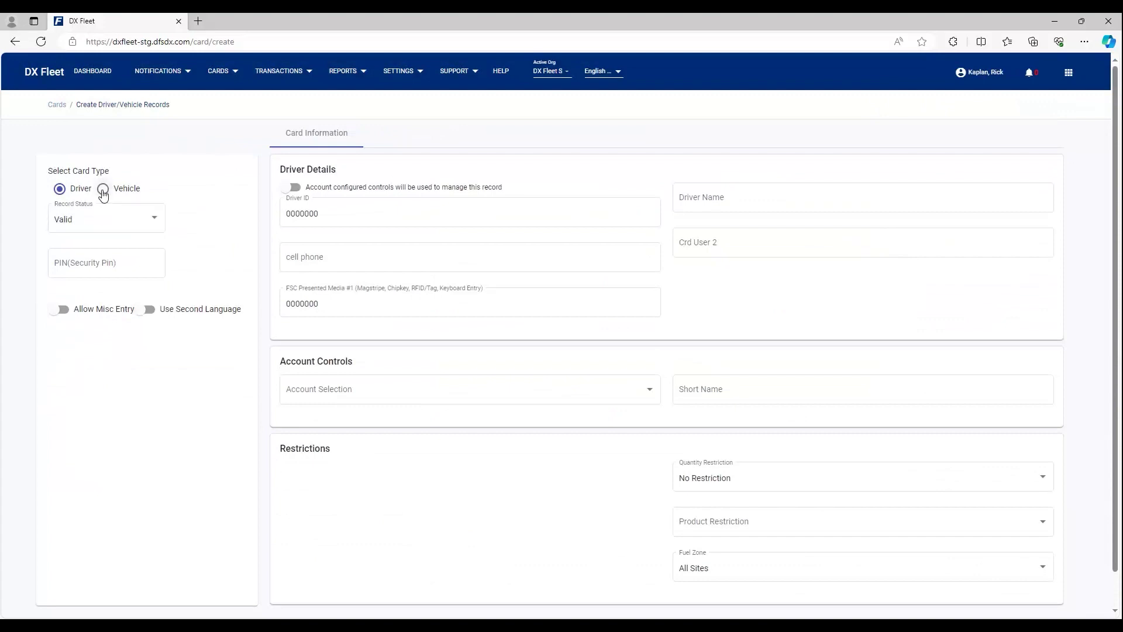
pyautogui.click(103, 191)
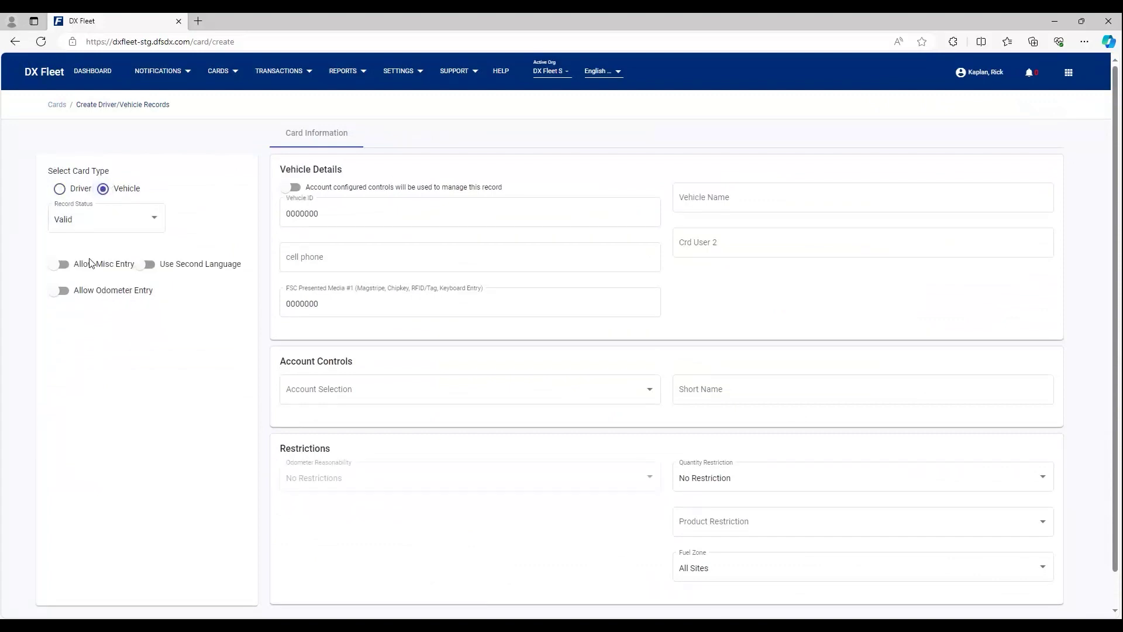
pyautogui.click(61, 293)
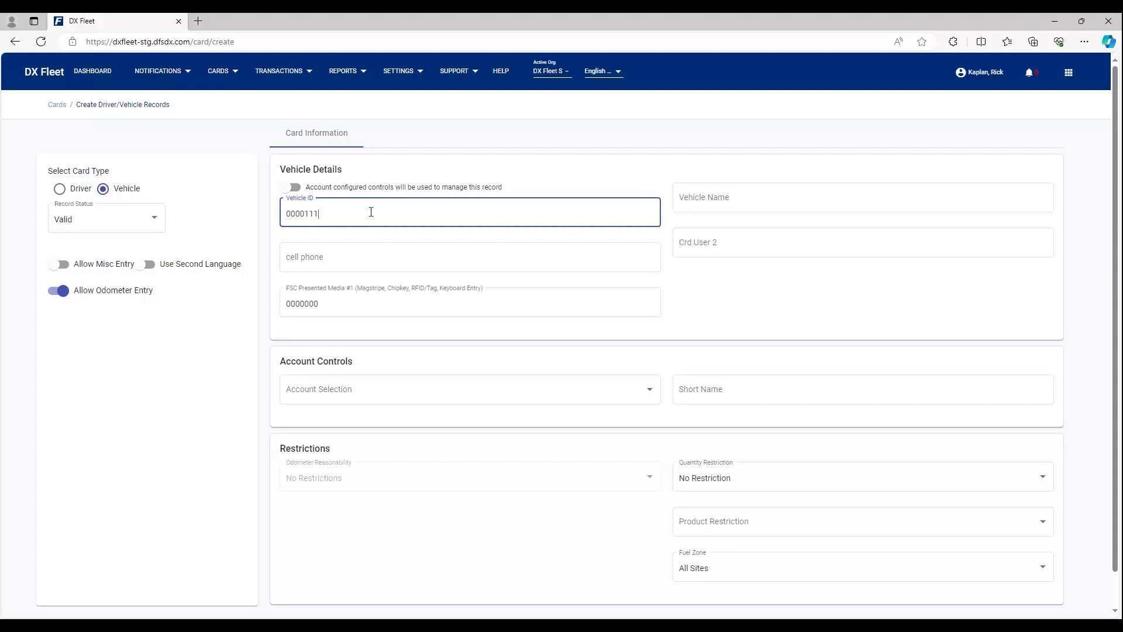
# Step: Enter Vehicle ID 0000111, vehicle name Small Truck and presented media 0001234
pyautogui.click(696, 199)
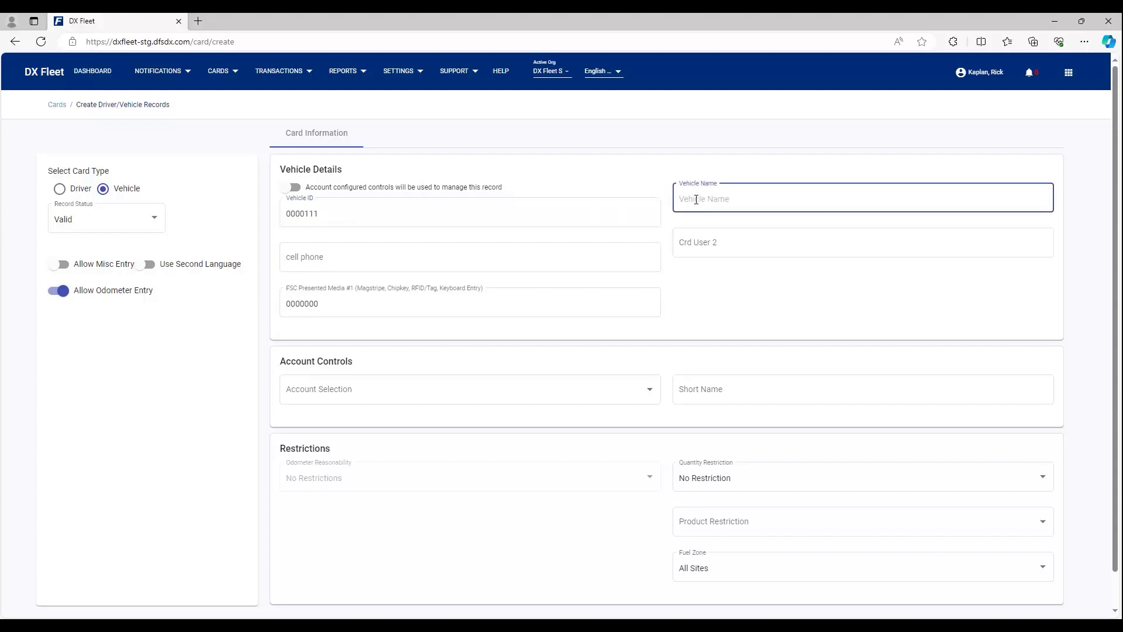
pyautogui.write('Small Truck')
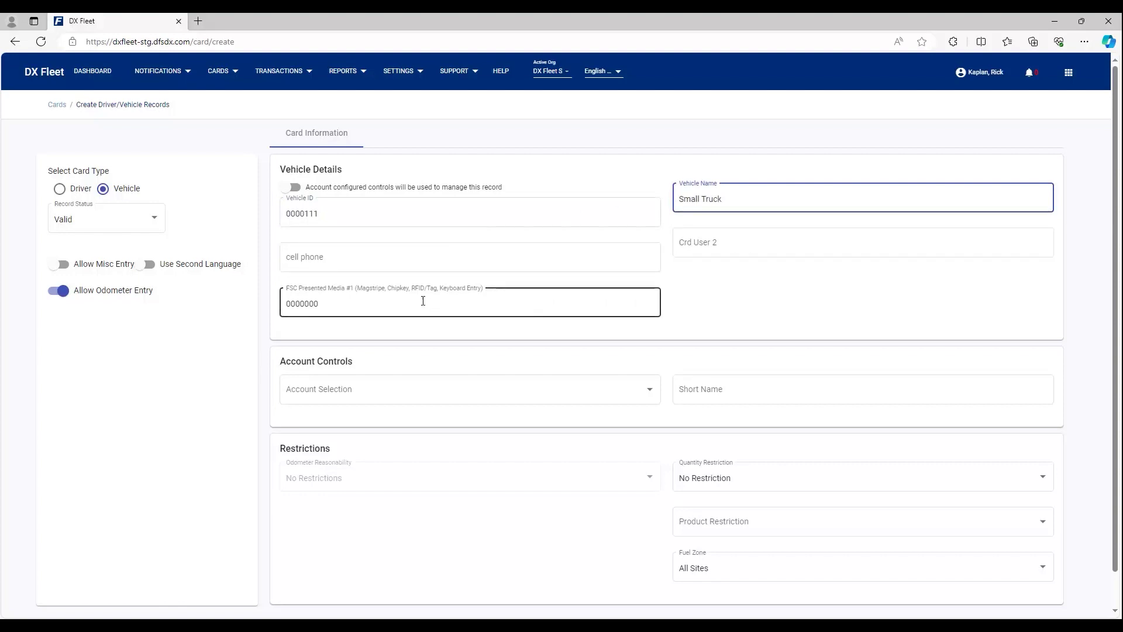
pyautogui.click(345, 304)
pyautogui.press('BackSpace')
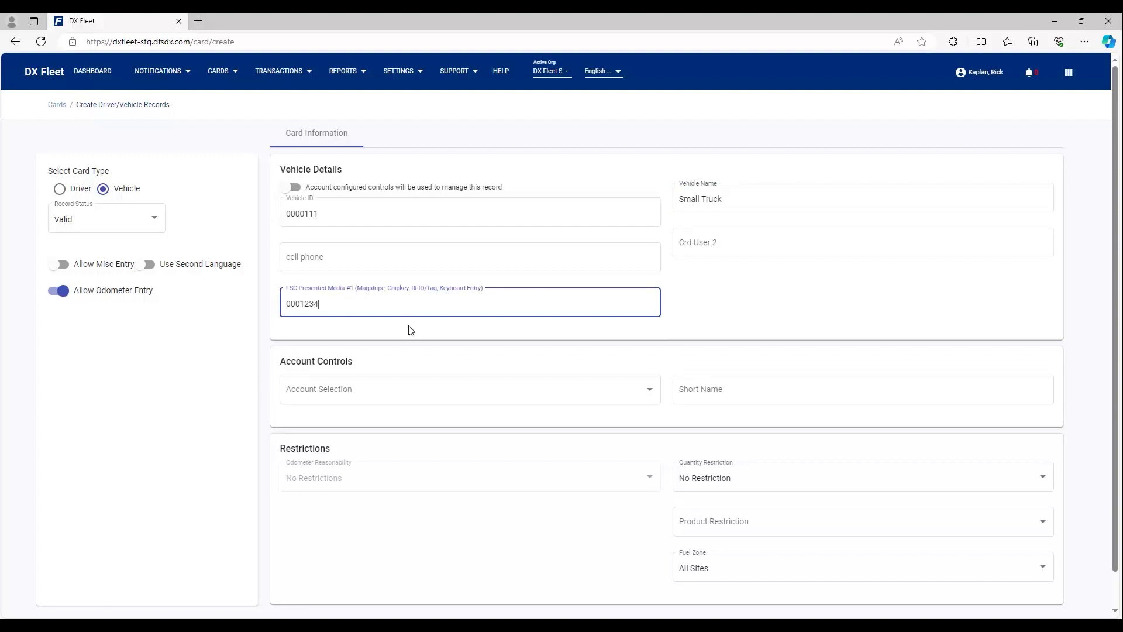
pyautogui.click(519, 387)
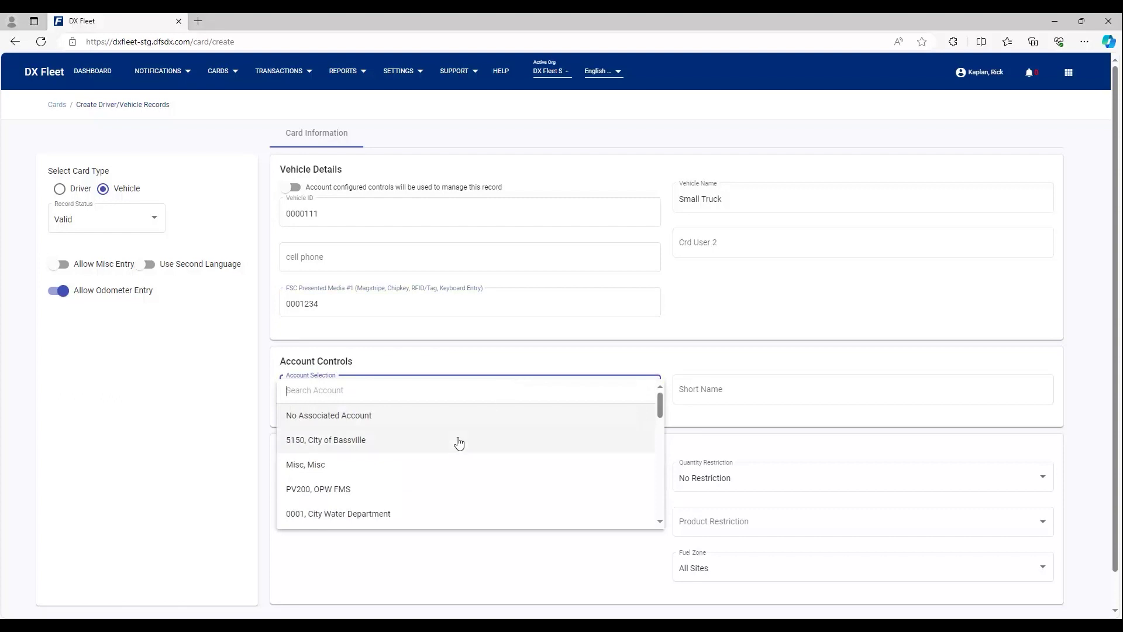
# Step: Assign account 000100 FMS Small Fleet Vehicles and give the vehicle short name SmTruck
pyautogui.scroll(-5, 439, 462)
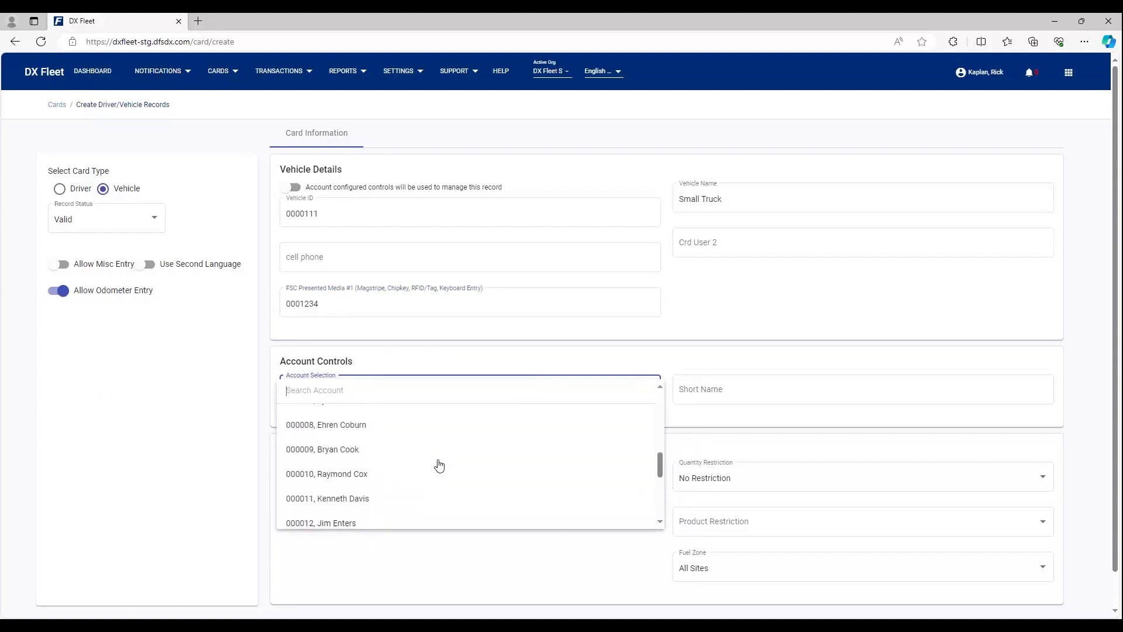
pyautogui.scroll(-4, 439, 464)
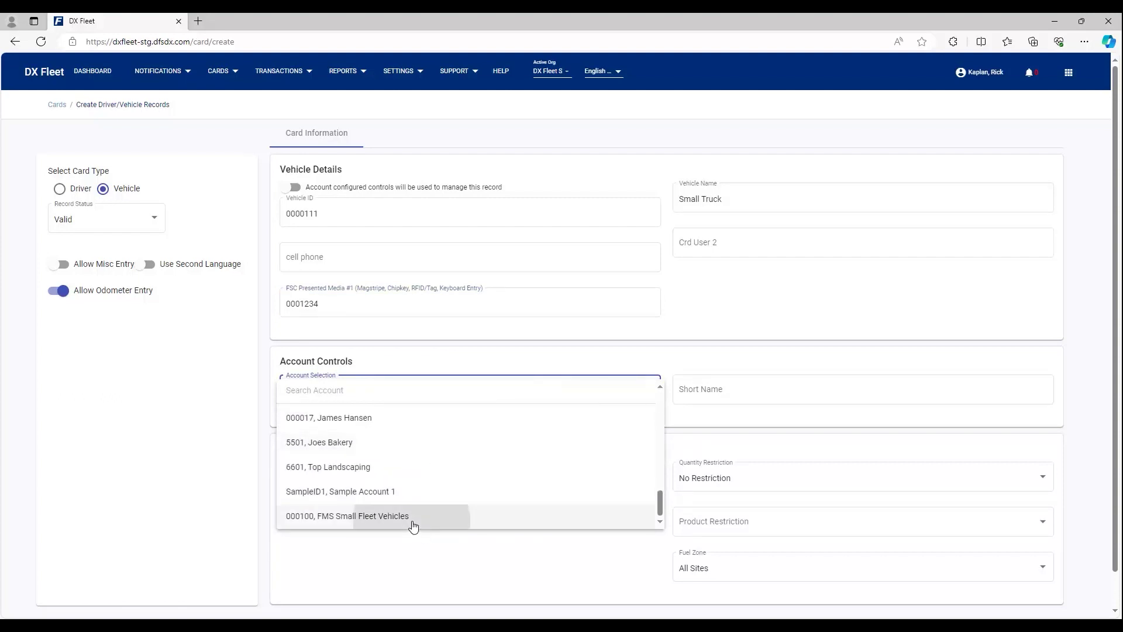
pyautogui.click(414, 517)
pyautogui.click(725, 393)
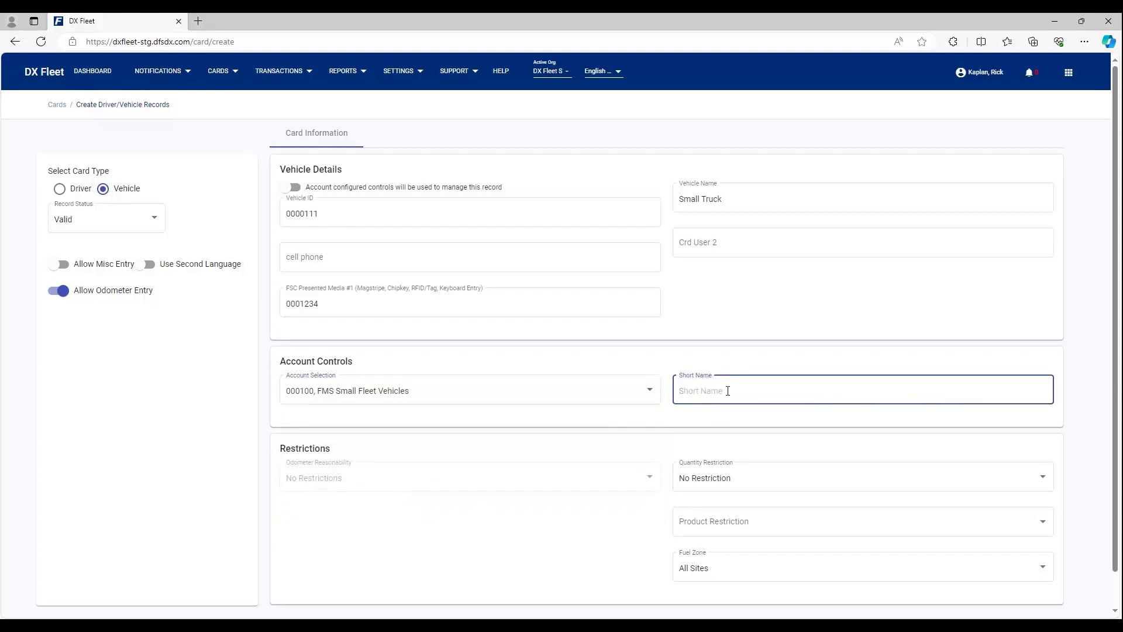
pyautogui.write('SmTruck')
# Step: Set quantity restriction 45 and product restriction No Restrictions, then save the vehicle card
pyautogui.click(738, 481)
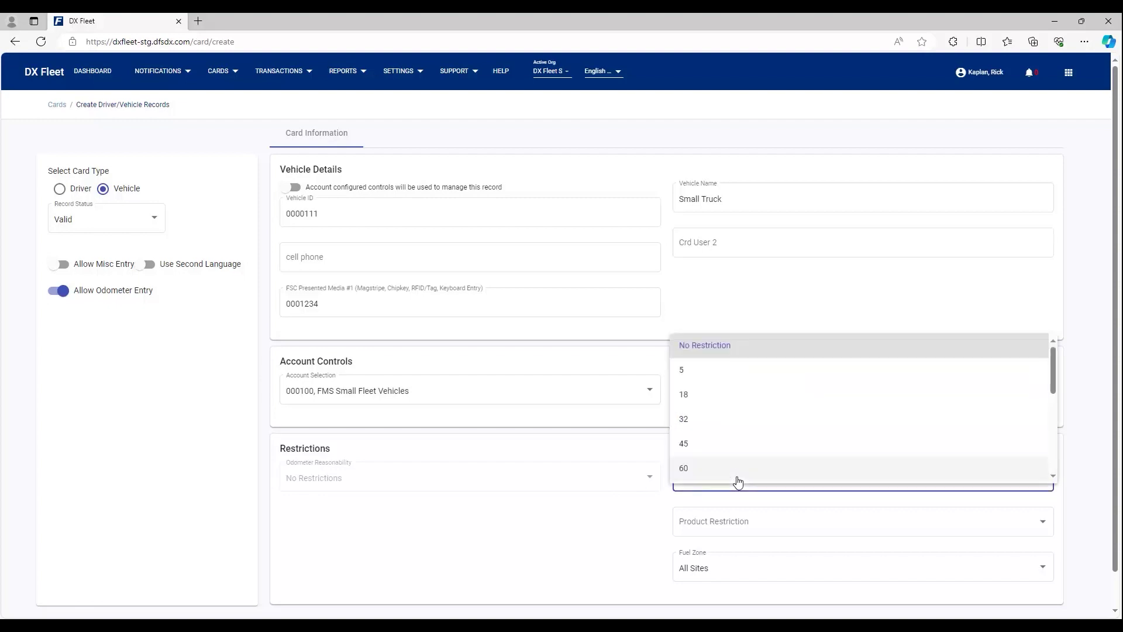
pyautogui.click(736, 444)
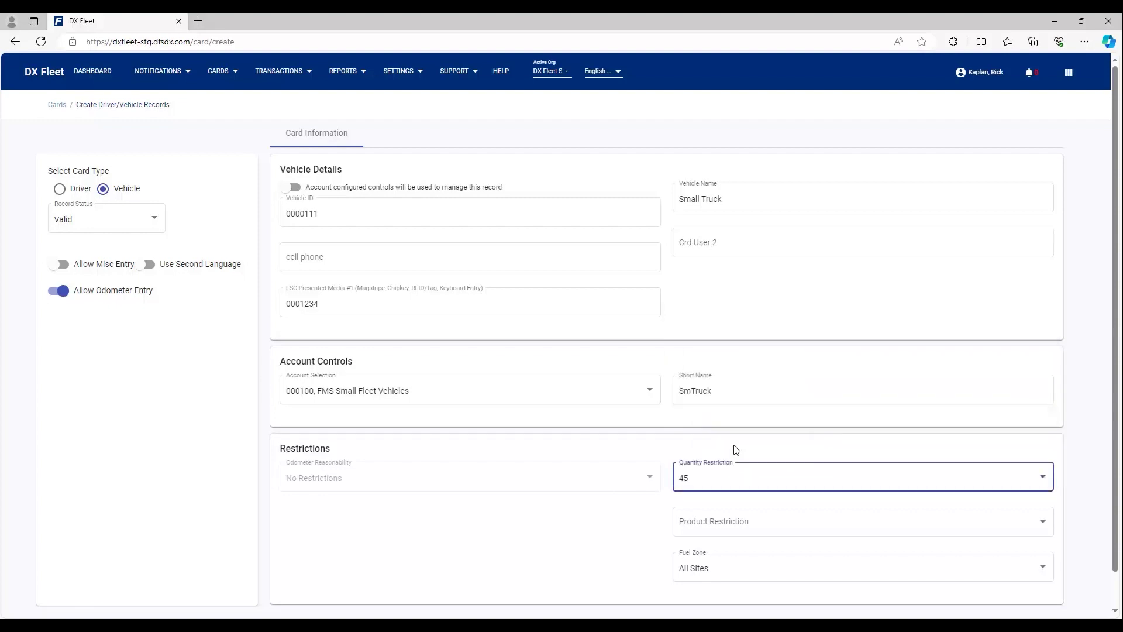
pyautogui.click(738, 521)
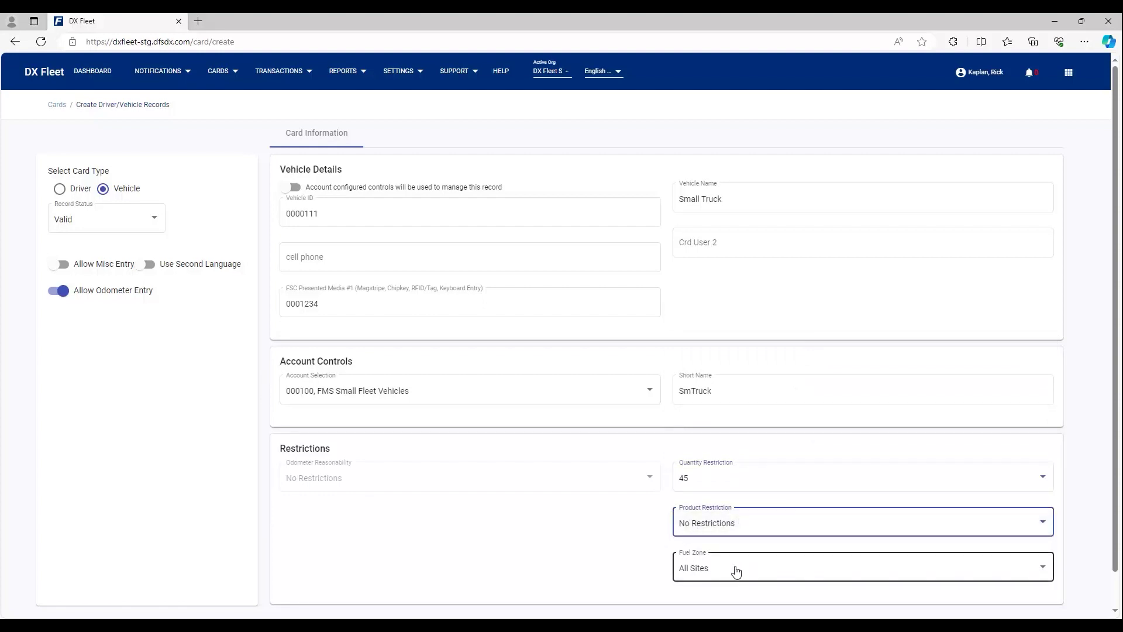
pyautogui.scroll(-1, 657, 552)
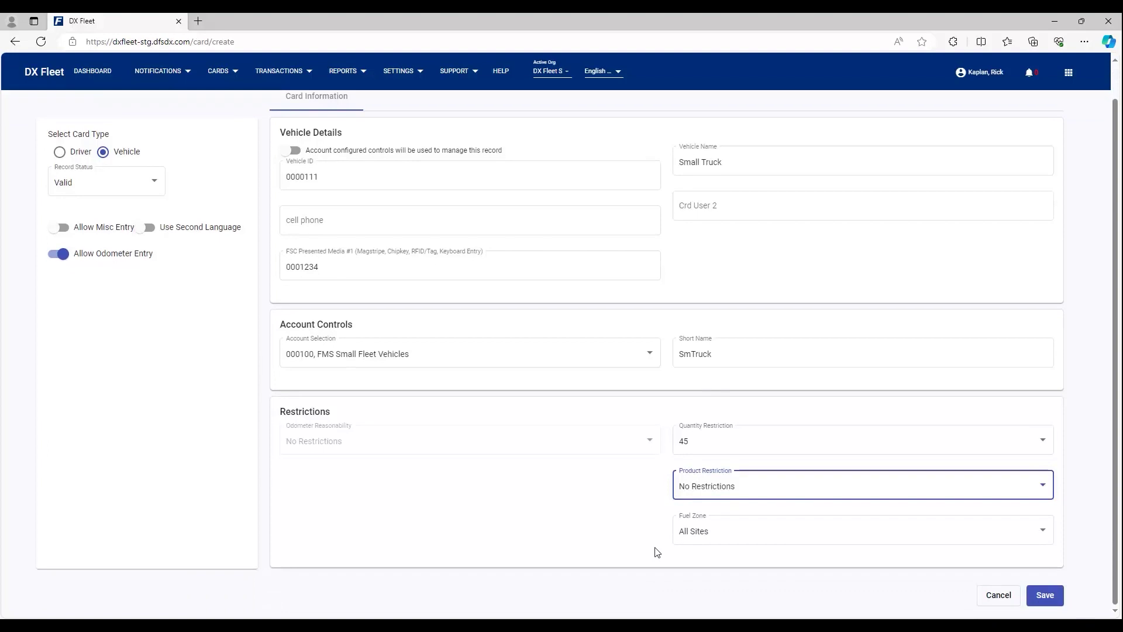
pyautogui.click(1046, 601)
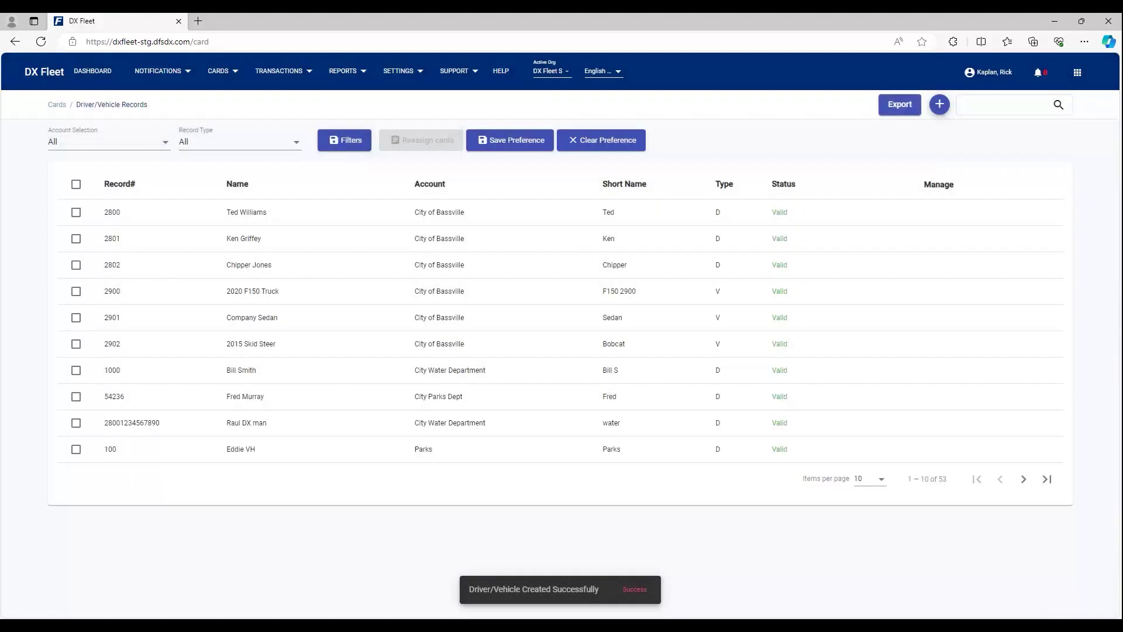
# Step: Jump to the last page to find Small Truck 0000111 listed as Valid
pyautogui.click(1051, 480)
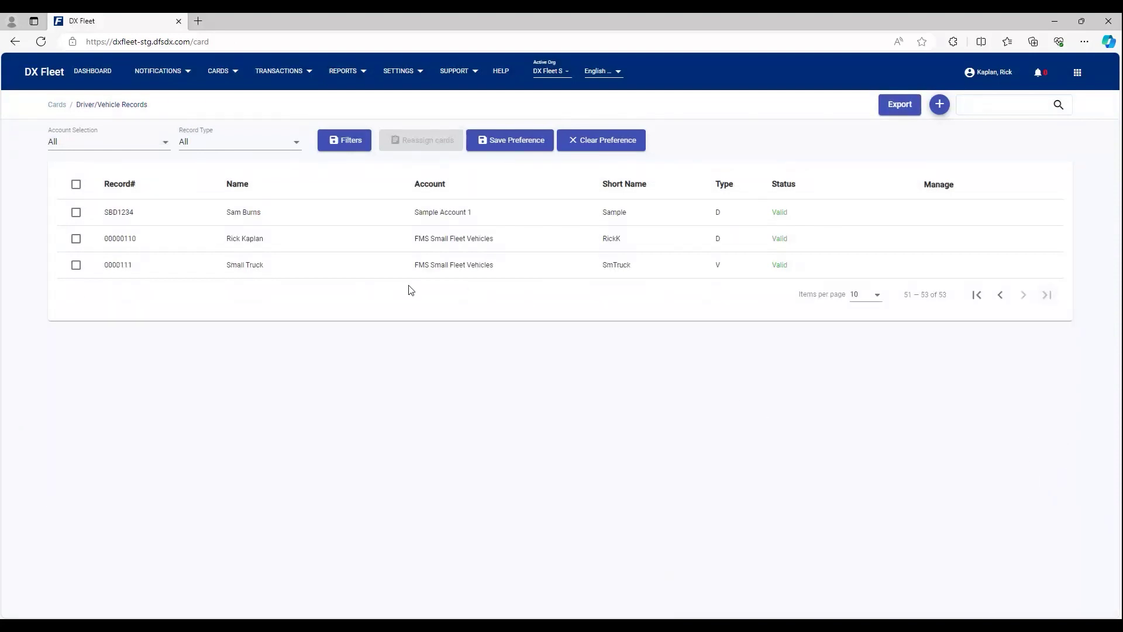